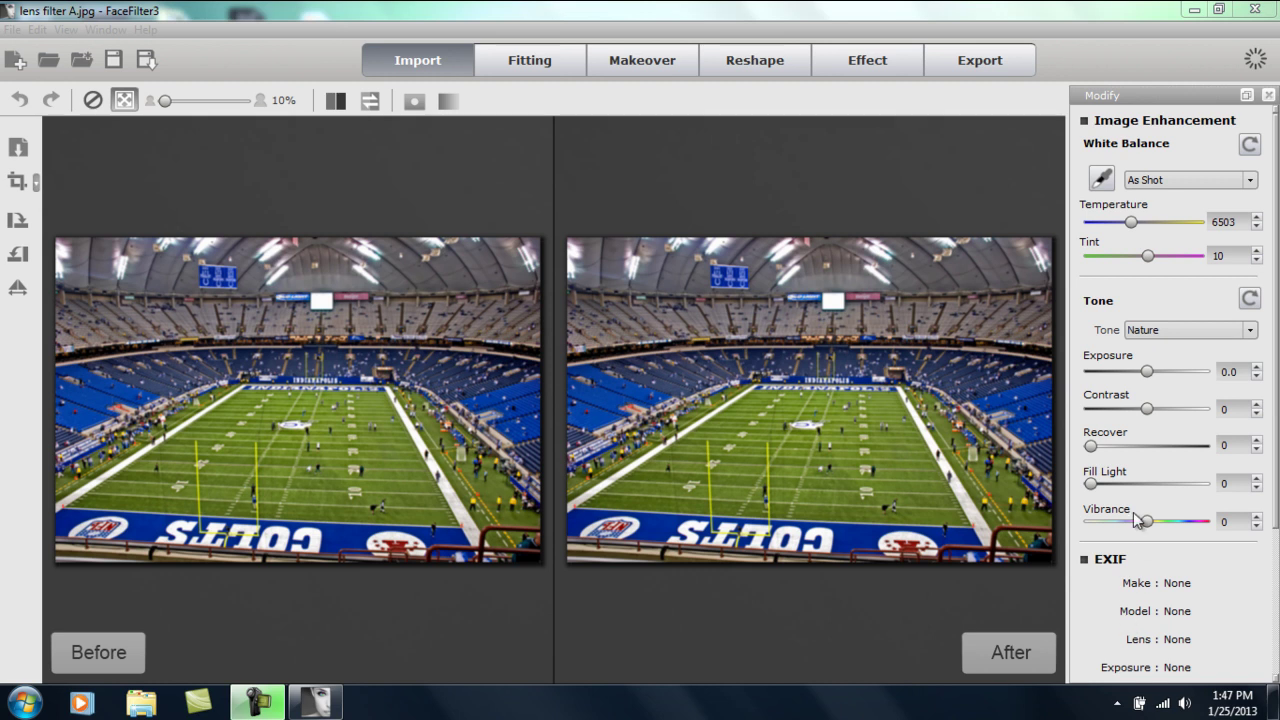
- Open the Effect workspace for the stadium photo and show the Lens Filter Tone presets
click(864, 62)
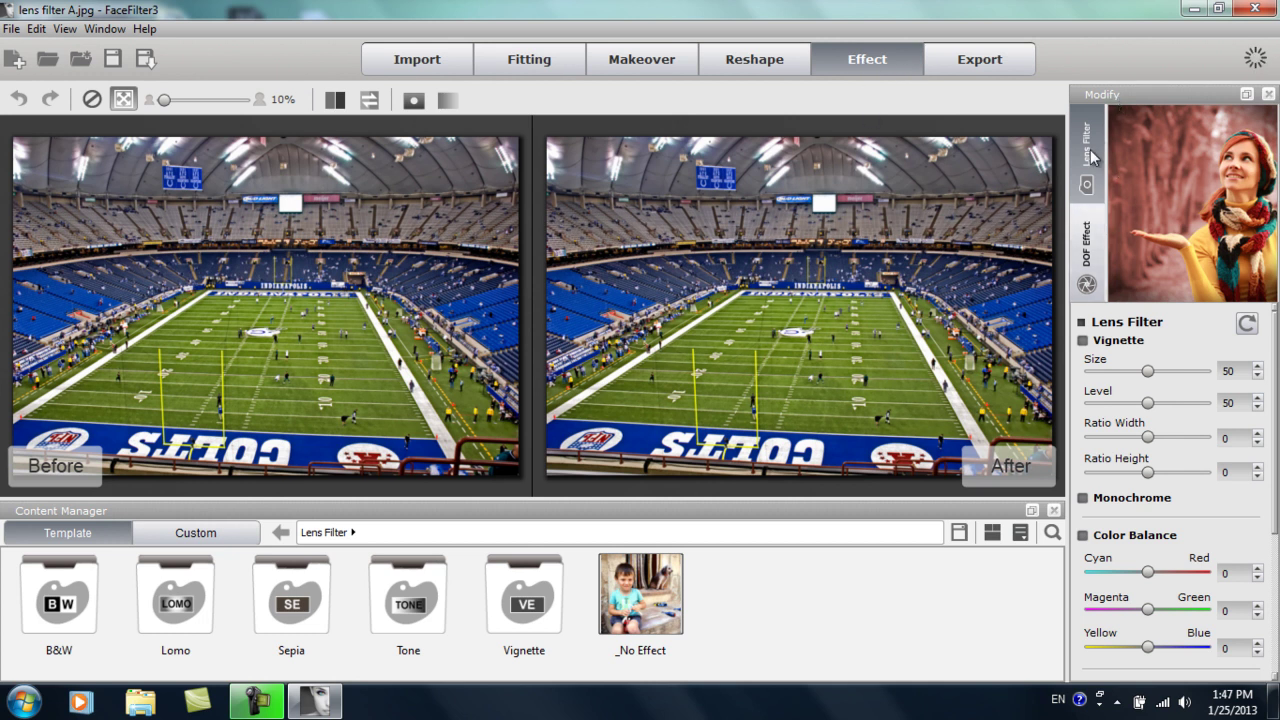
click(1089, 268)
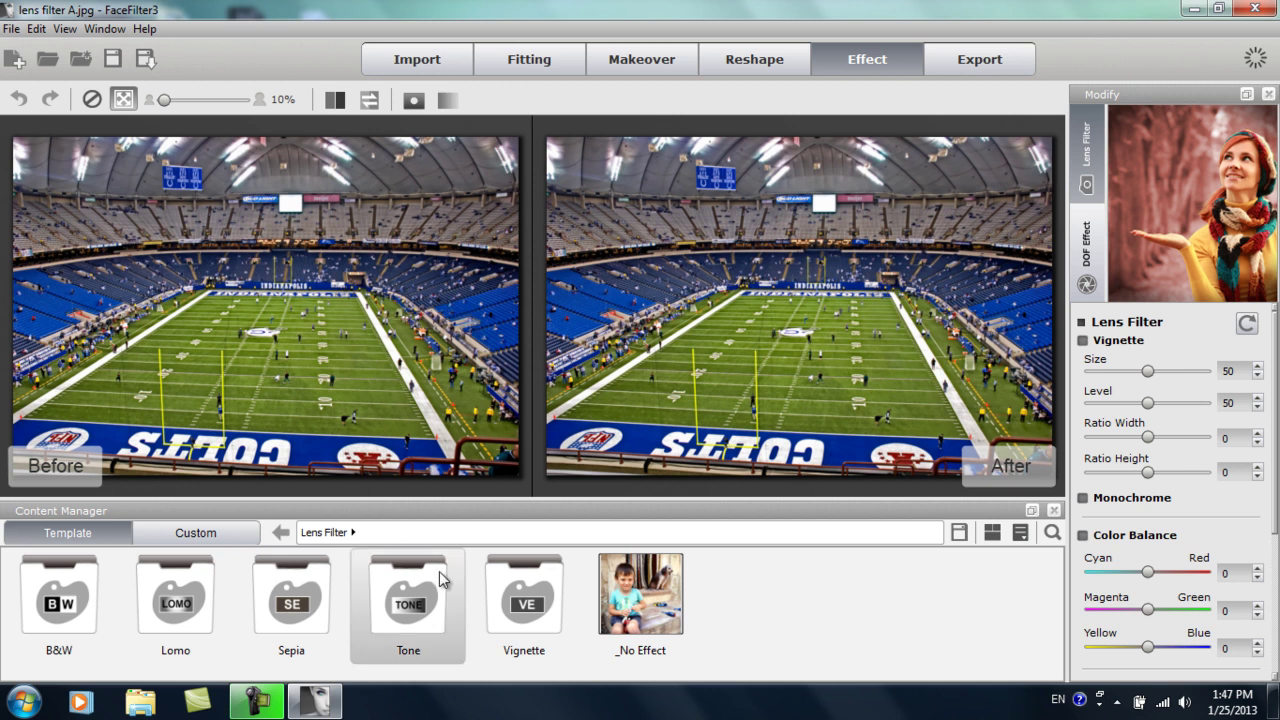
- Apply the 03 Warm tone preset and push colour balance to Cyan-Red 31, Yellow-Blue -39
double_click(407, 582)
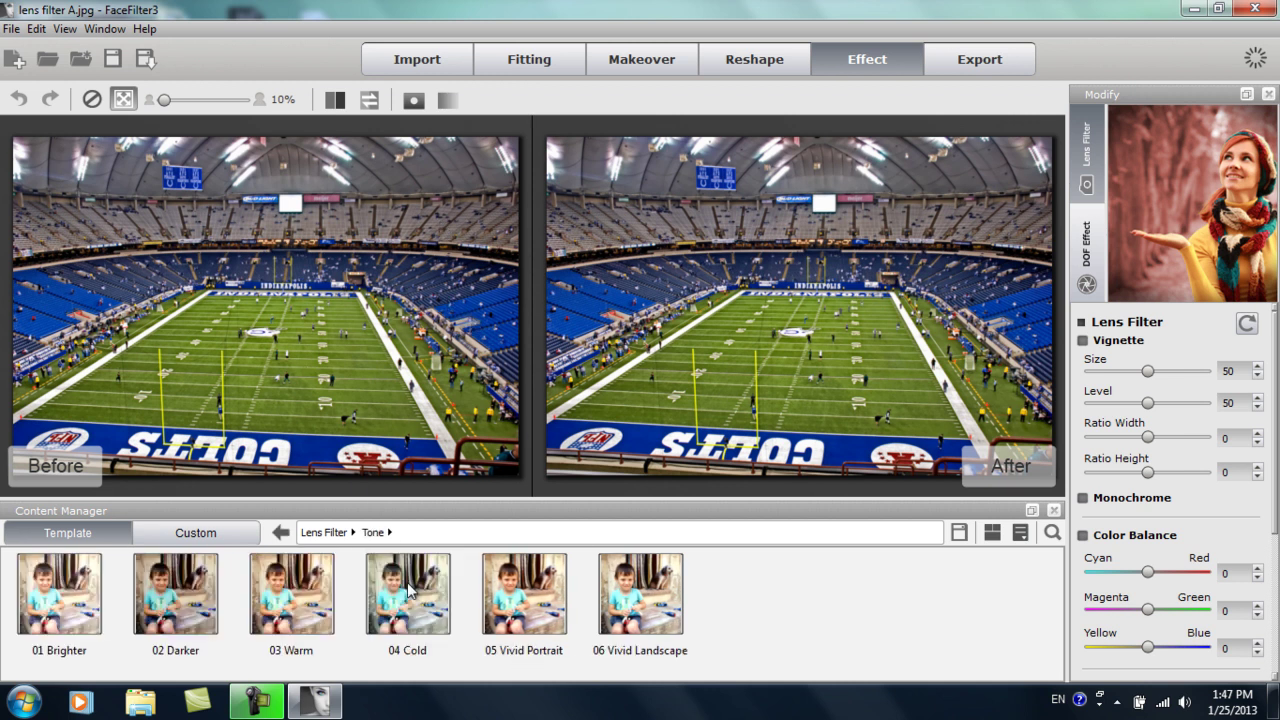
double_click(316, 604)
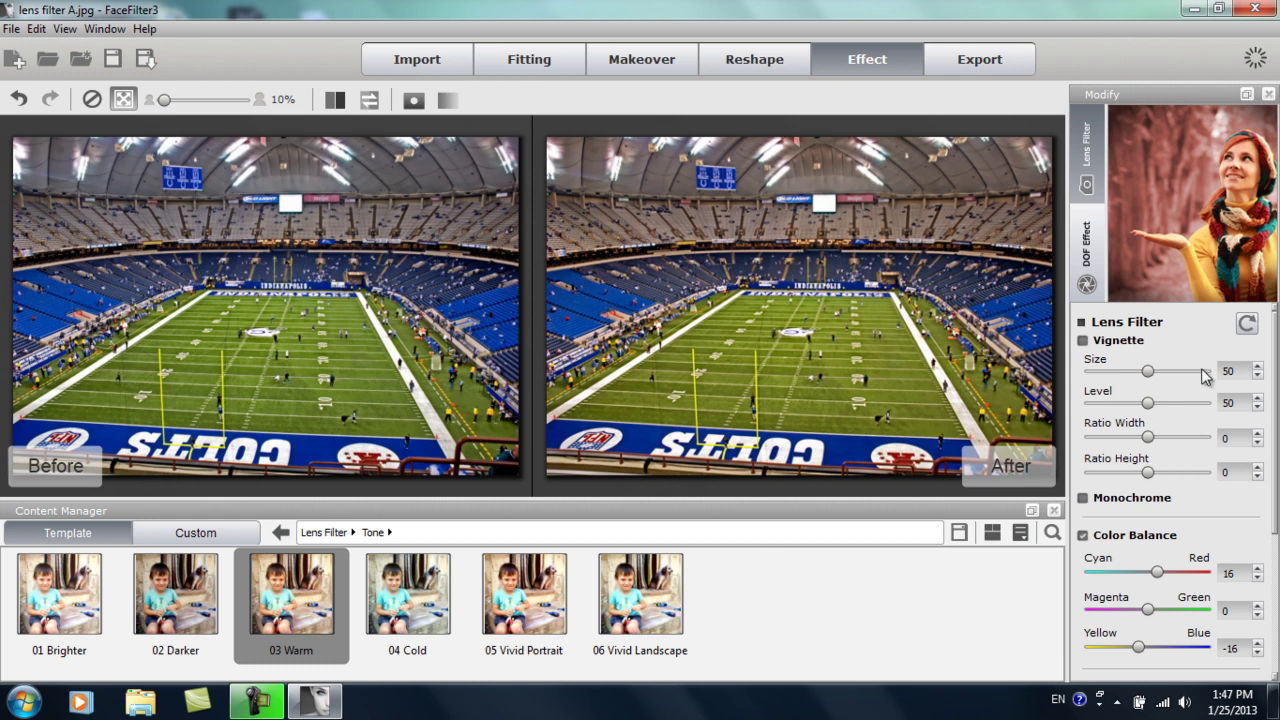
scroll(1276, 412, down, 3)
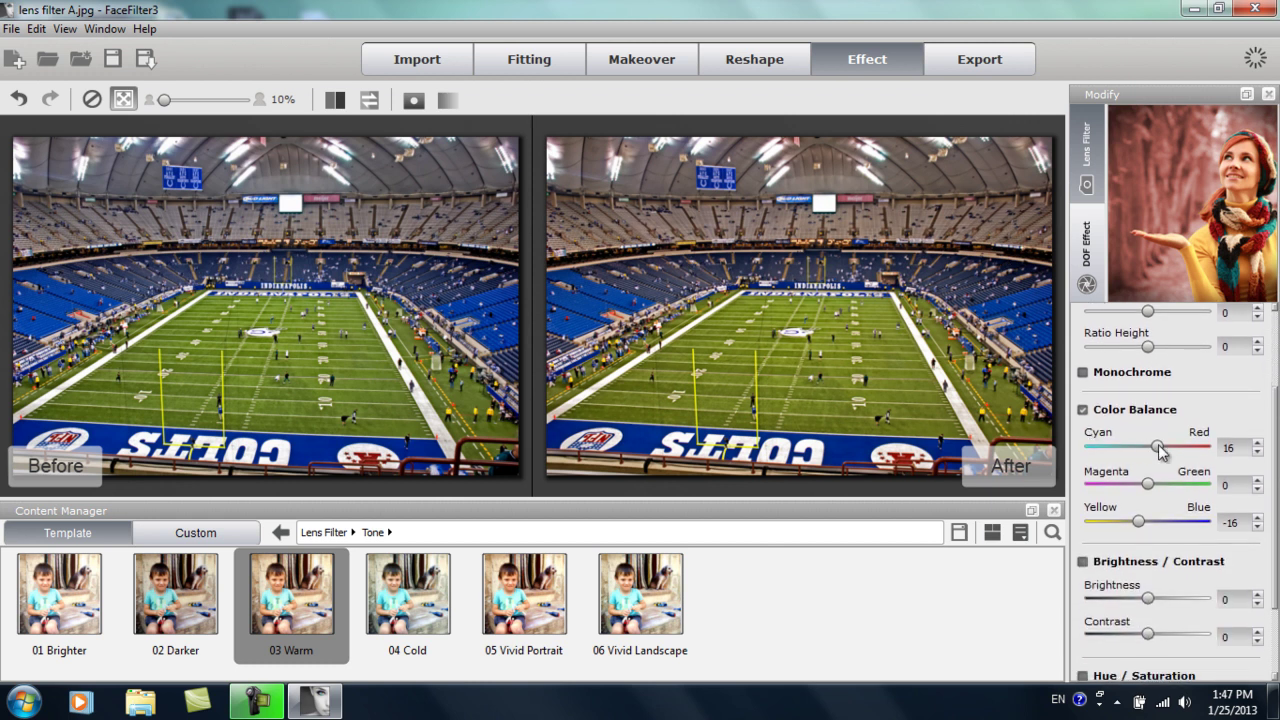
mouse_move(1160, 452)
mouse_down()
mouse_move(1198, 450)
mouse_move(1184, 448)
mouse_up()
mouse_move(1141, 524)
mouse_down()
mouse_move(1108, 529)
mouse_move(1127, 532)
mouse_up()
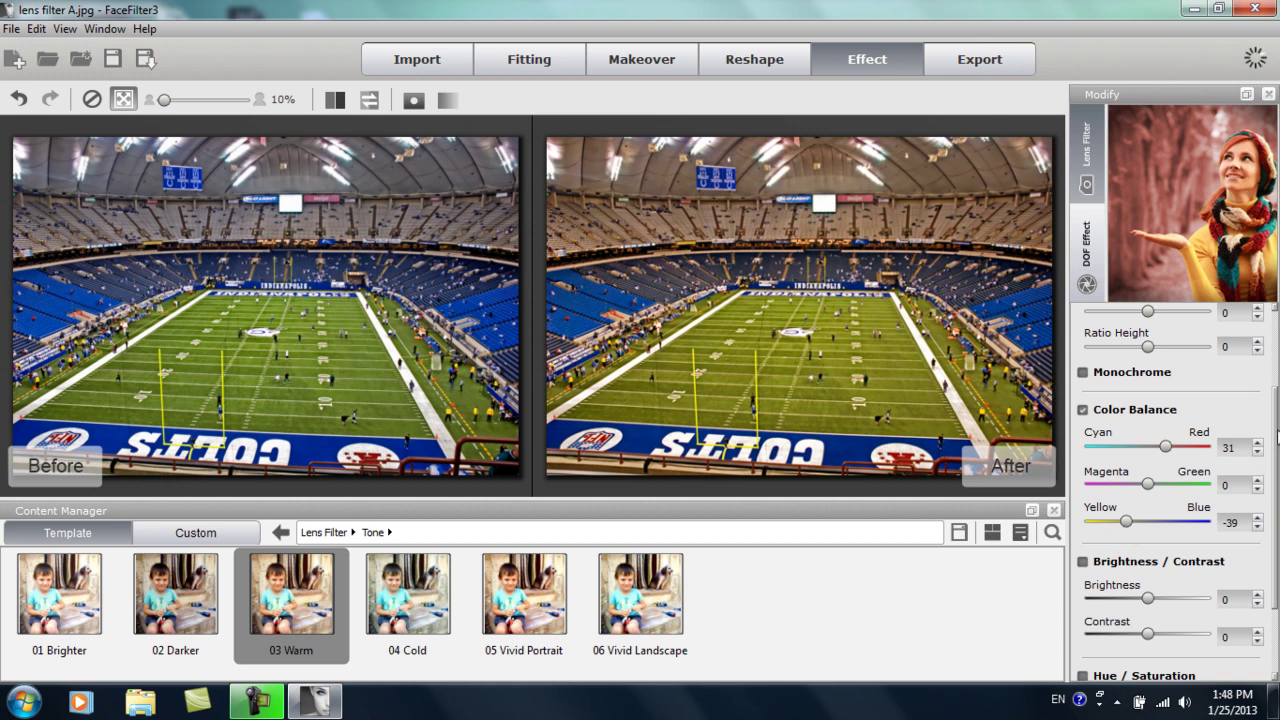
scroll(1277, 443, down, 1)
scroll(1277, 440, down, 3)
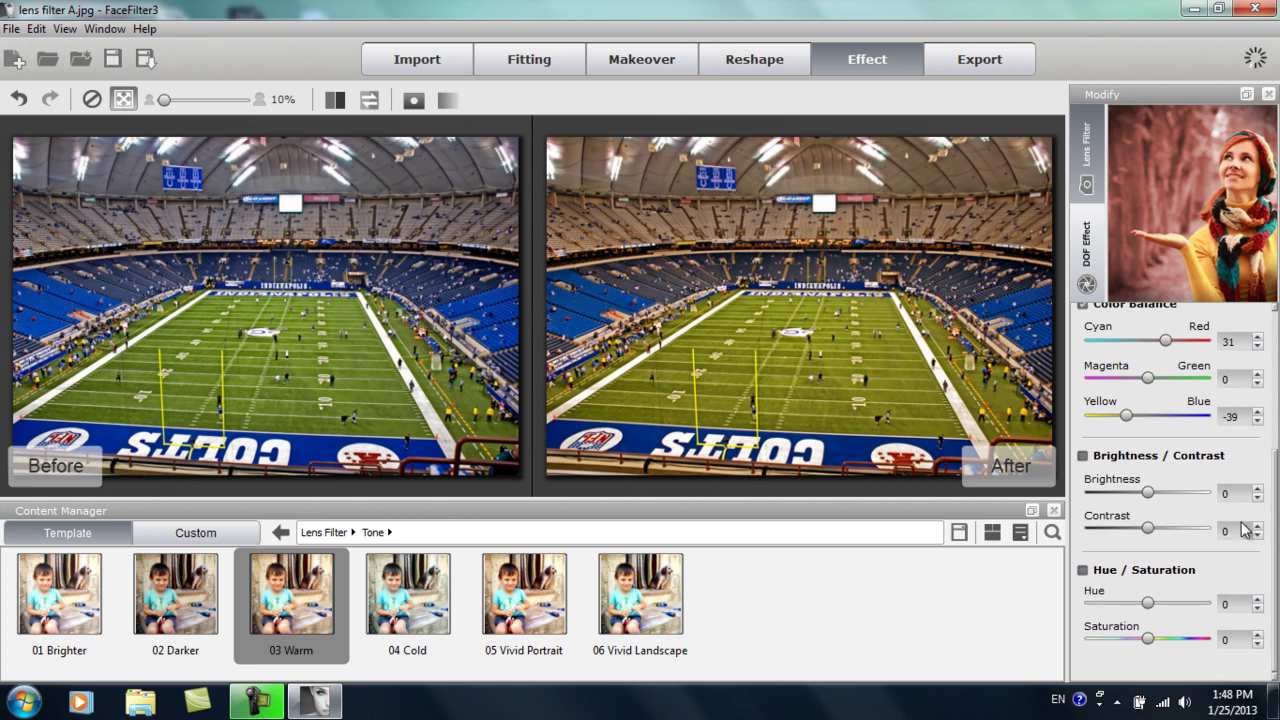
- Enable Brightness/Contrast at Brightness 3, Contrast 43 and Hue/Saturation with Saturation 13
click(1082, 457)
drag(1147, 535, 1152, 497)
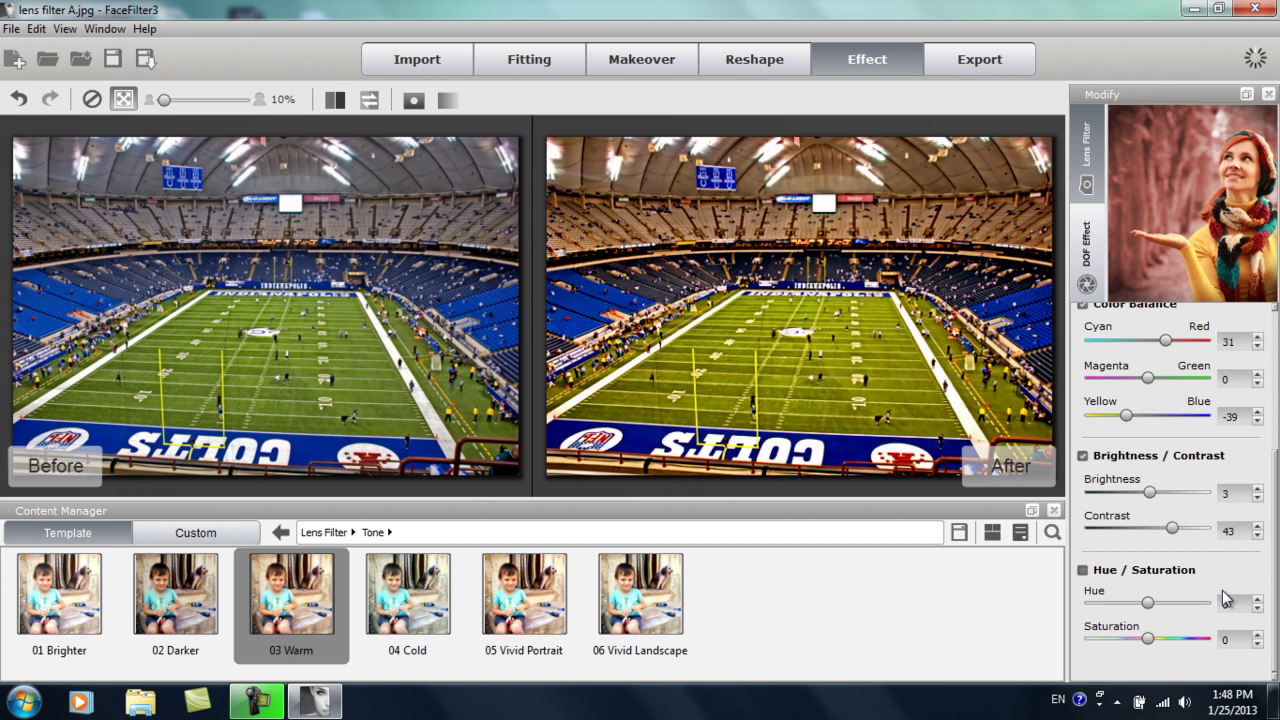
click(1084, 572)
drag(1149, 604, 1156, 630)
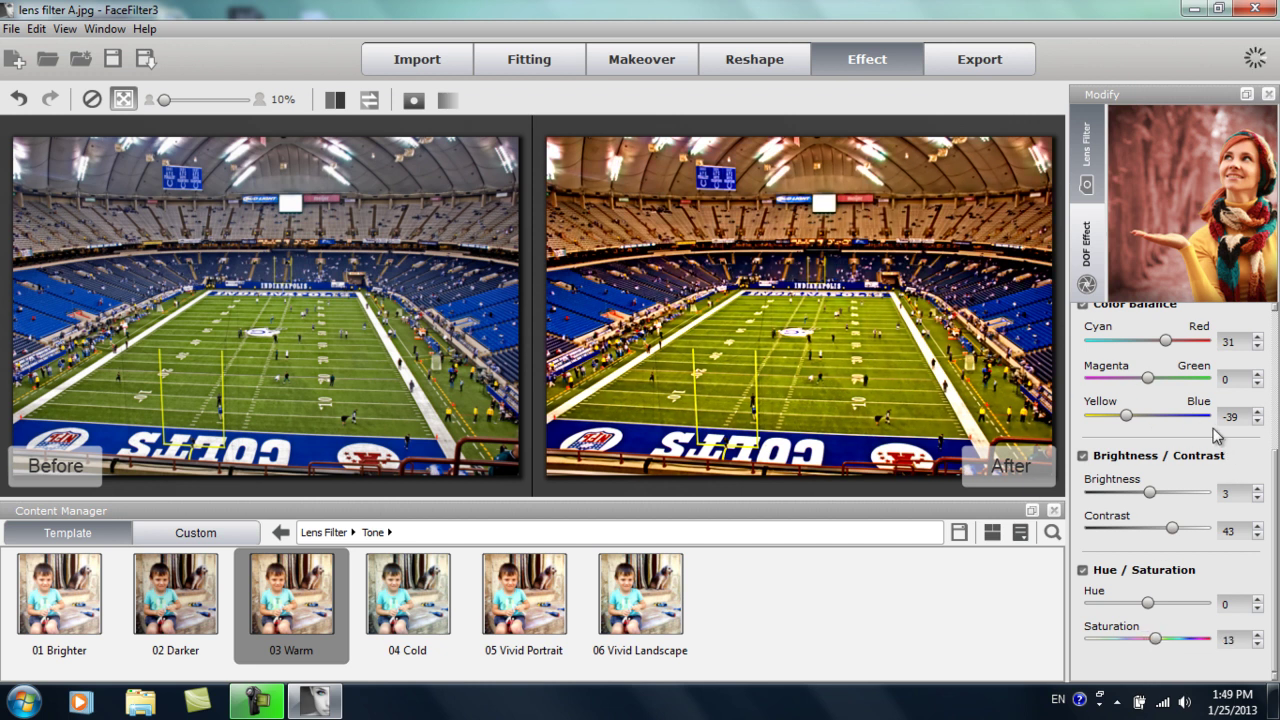
- Switch the stadium photo to the 06 Vivid Landscape preset and begin opening another project
click(330, 620)
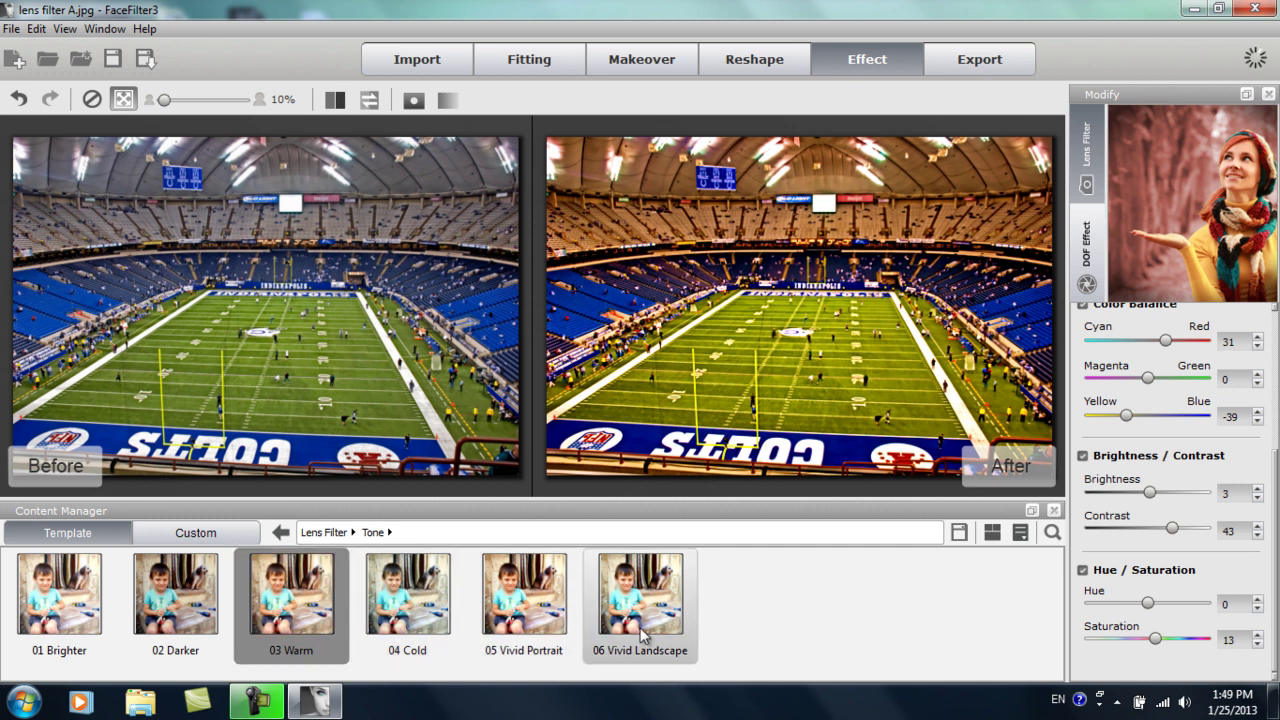
click(632, 598)
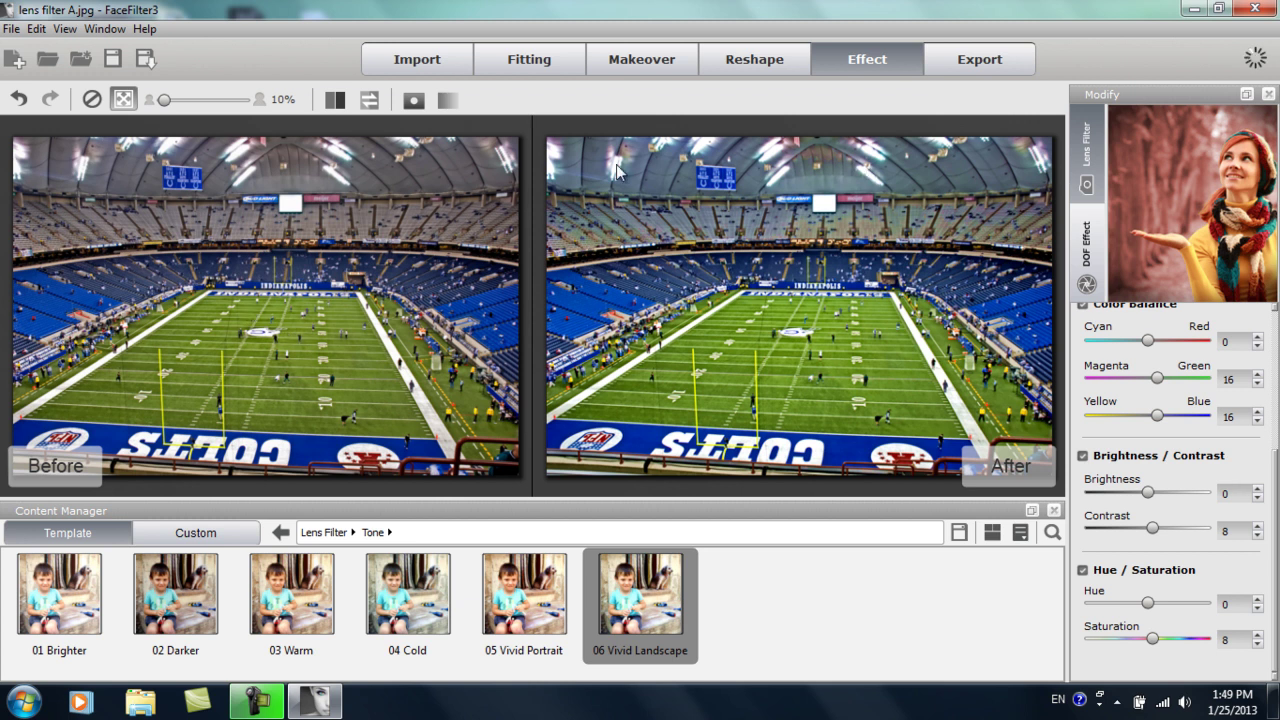
- Discard the stadium project unsaved and open lens filter B.jpg at the default import size
click(52, 63)
click(723, 362)
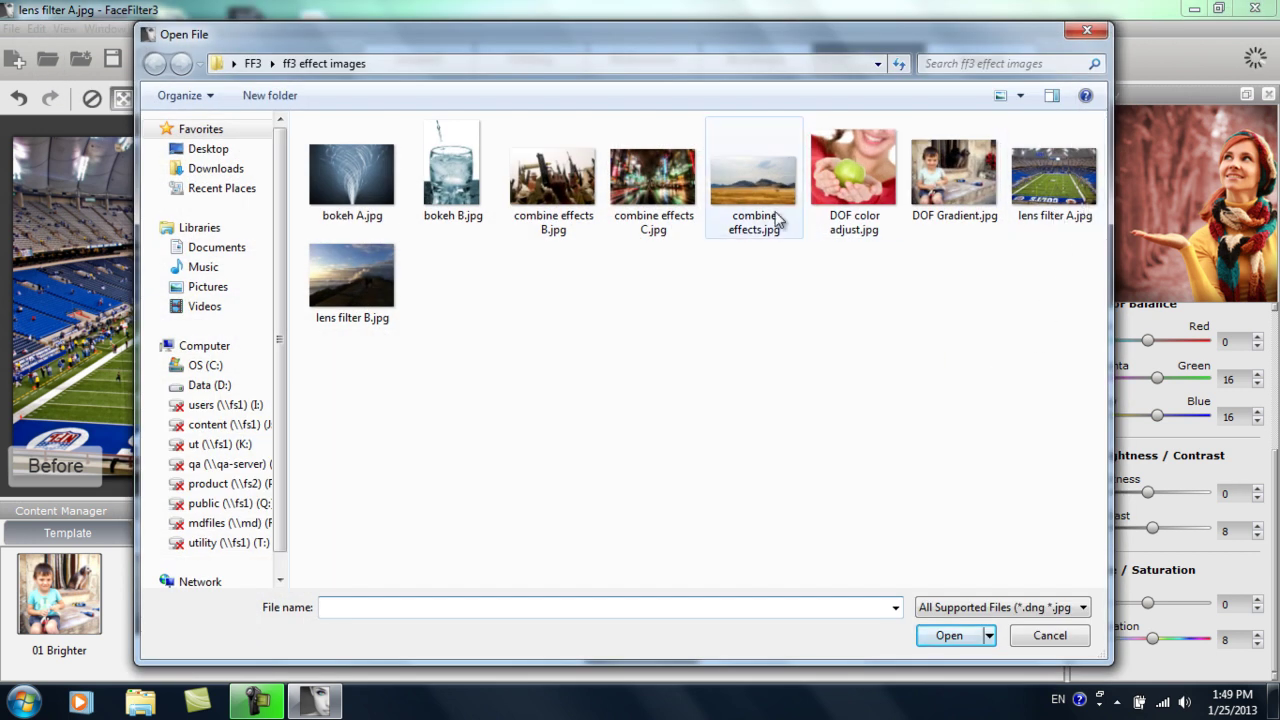
click(383, 287)
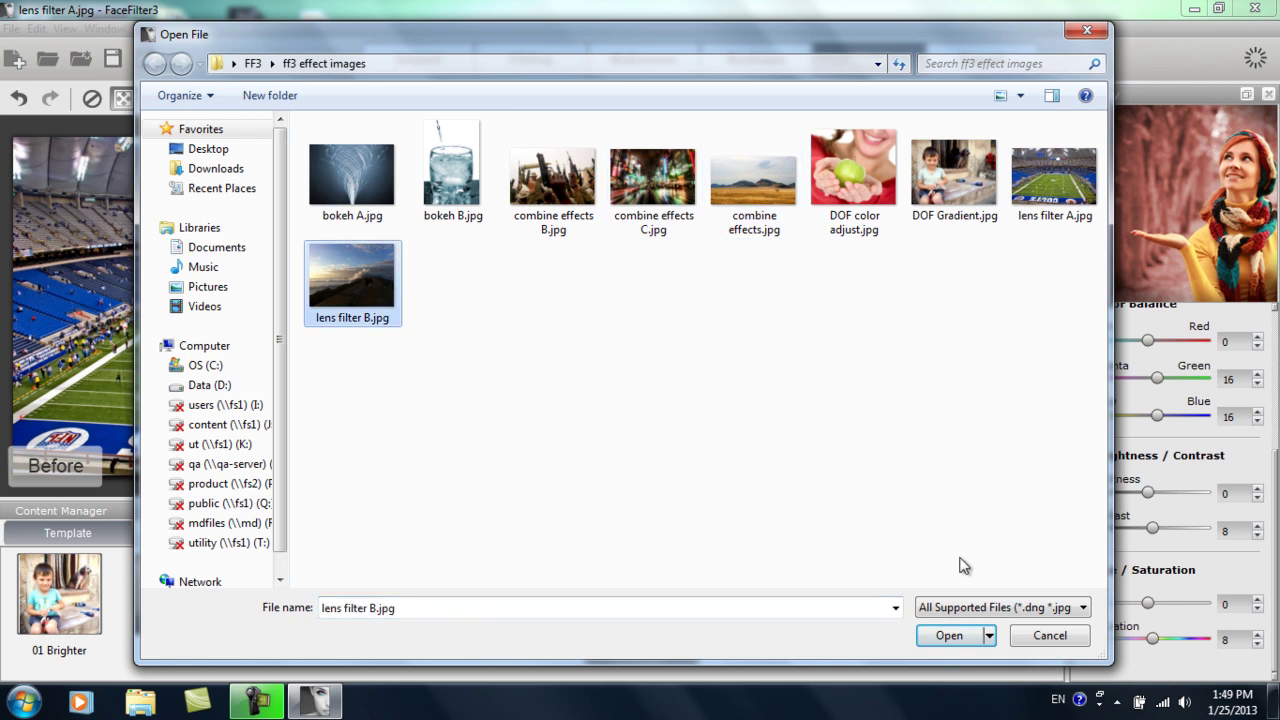
click(949, 636)
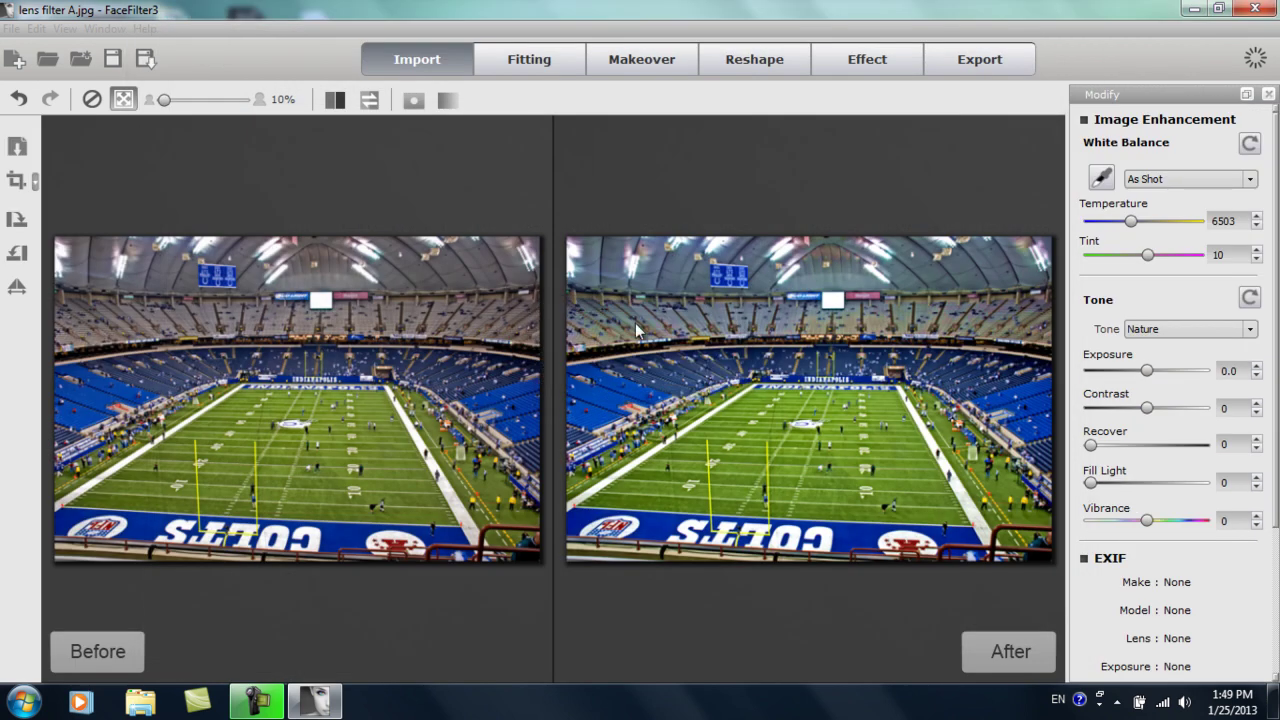
click(612, 391)
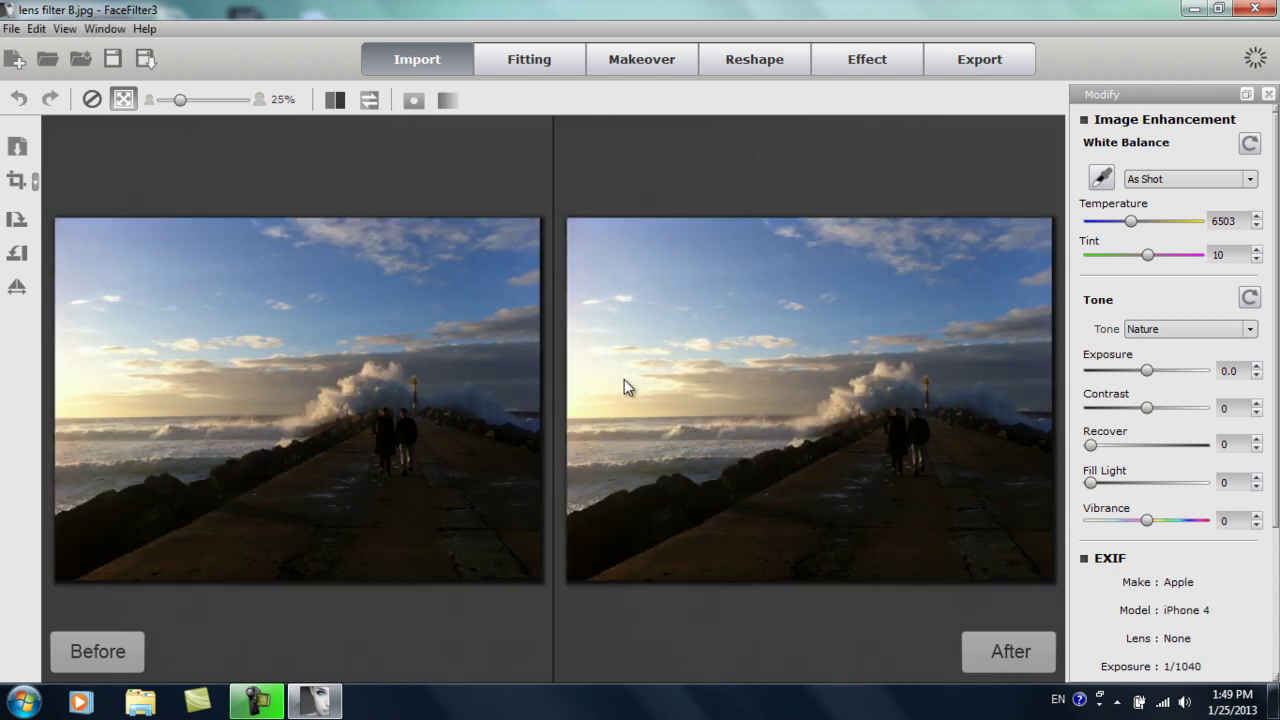
- Apply the 01 Lomo Happy Hour lens filter preset to the pier photo
click(879, 64)
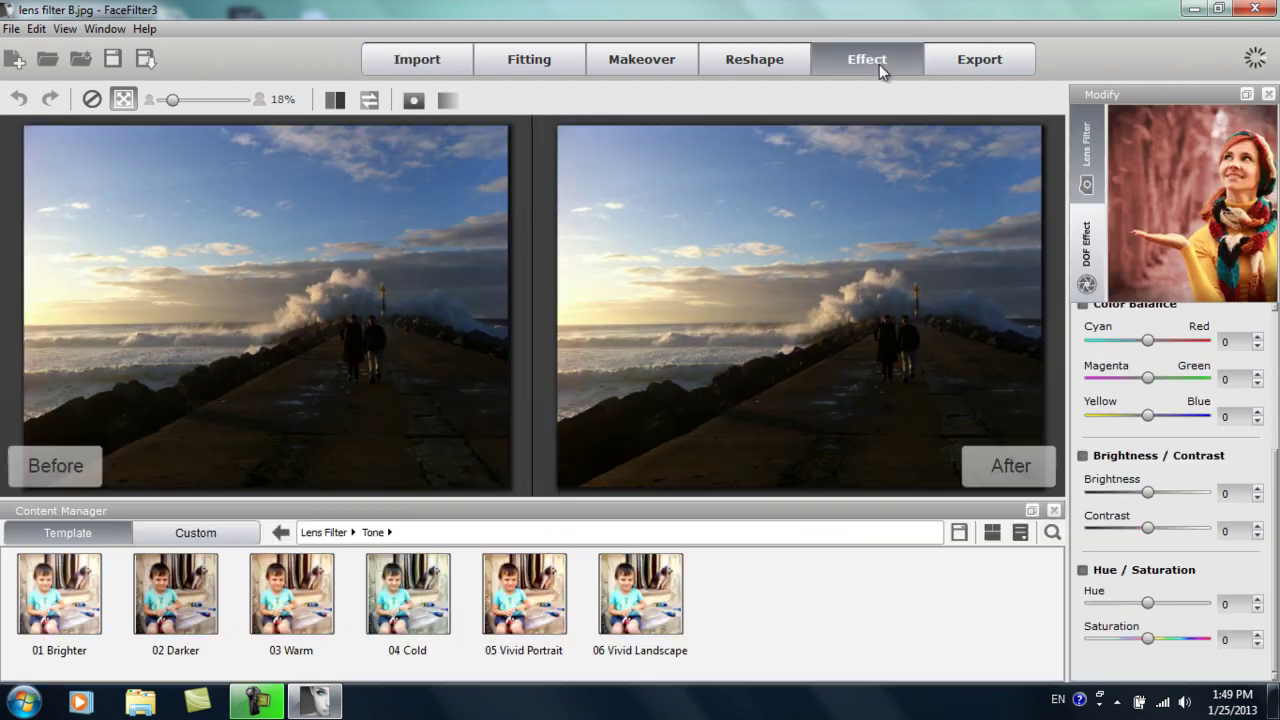
click(322, 534)
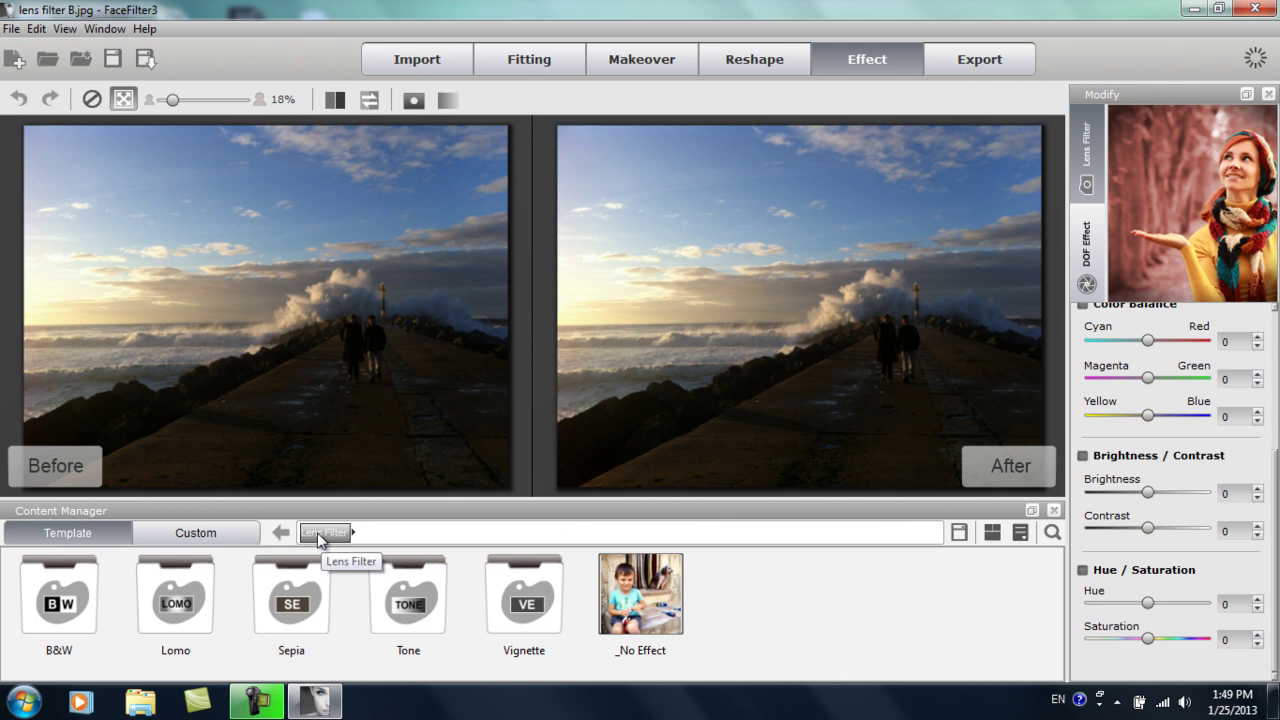
double_click(172, 608)
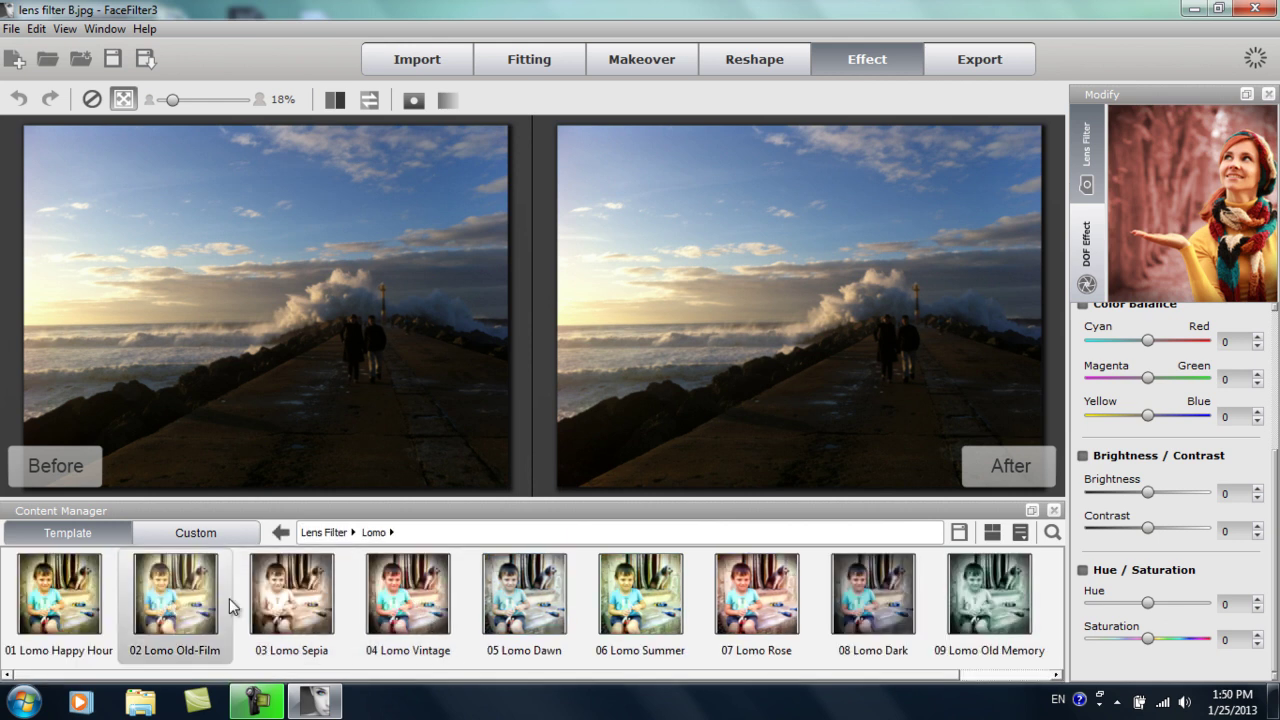
double_click(75, 592)
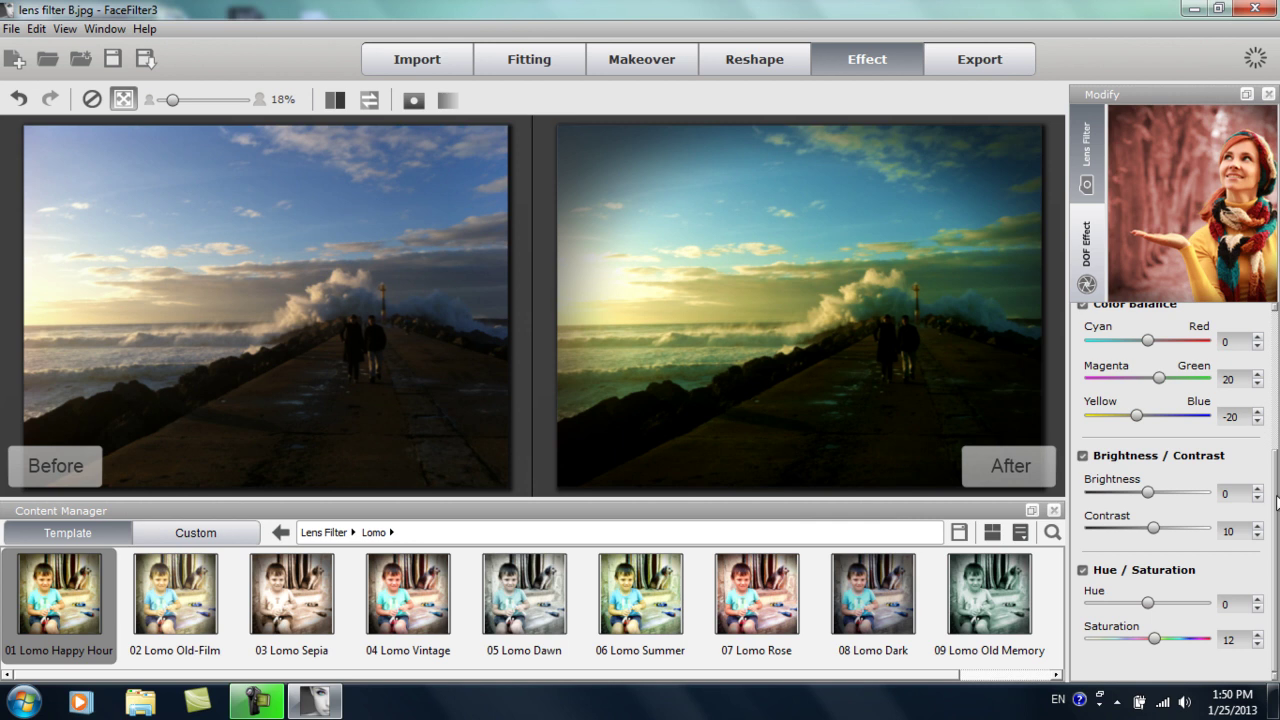
- Strengthen the vignette to Size 75, Level 100 and Ratio Width 30
drag(1277, 505, 1270, 372)
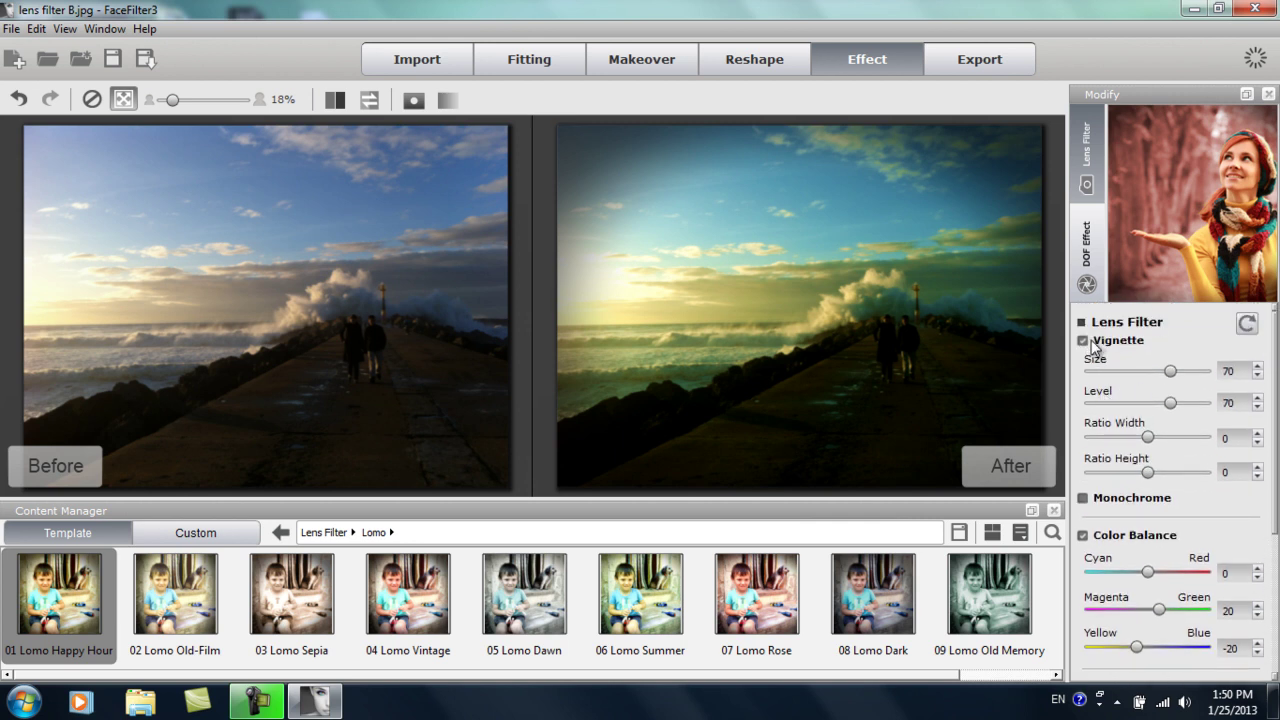
drag(1171, 373, 1220, 403)
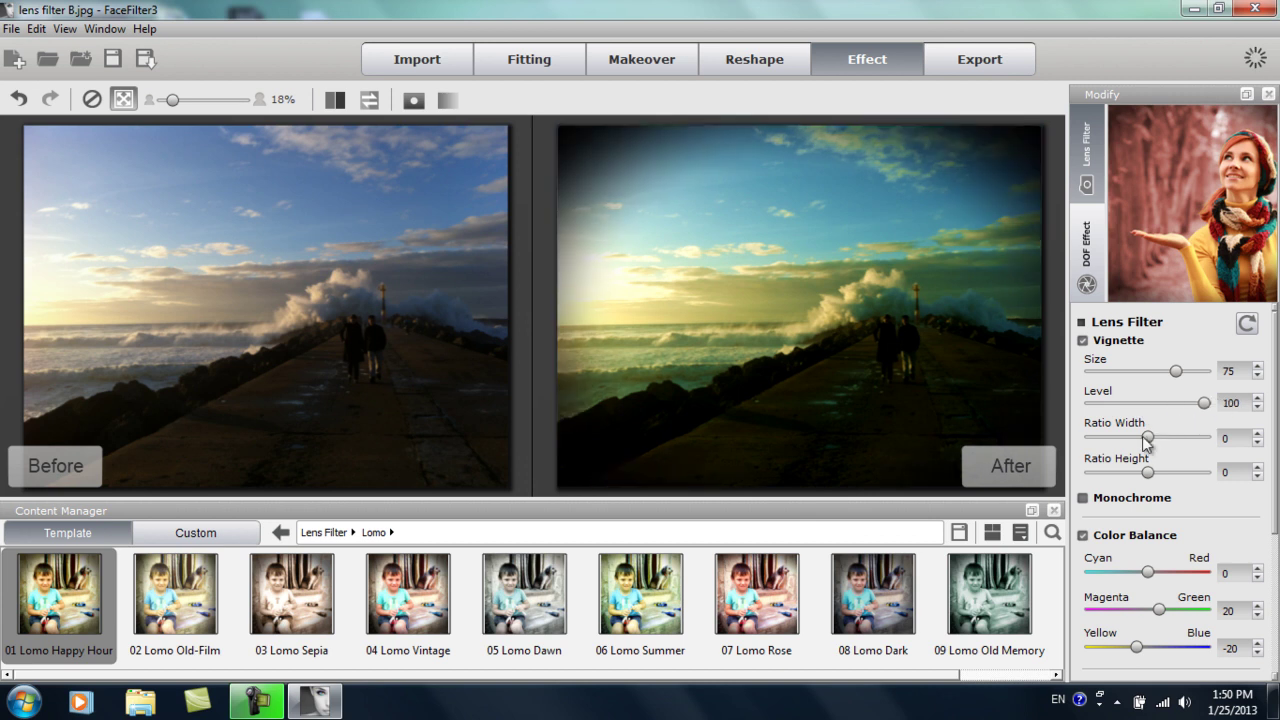
mouse_move(1148, 438)
mouse_down()
mouse_move(1086, 442)
mouse_move(1192, 443)
mouse_move(1168, 446)
mouse_up()
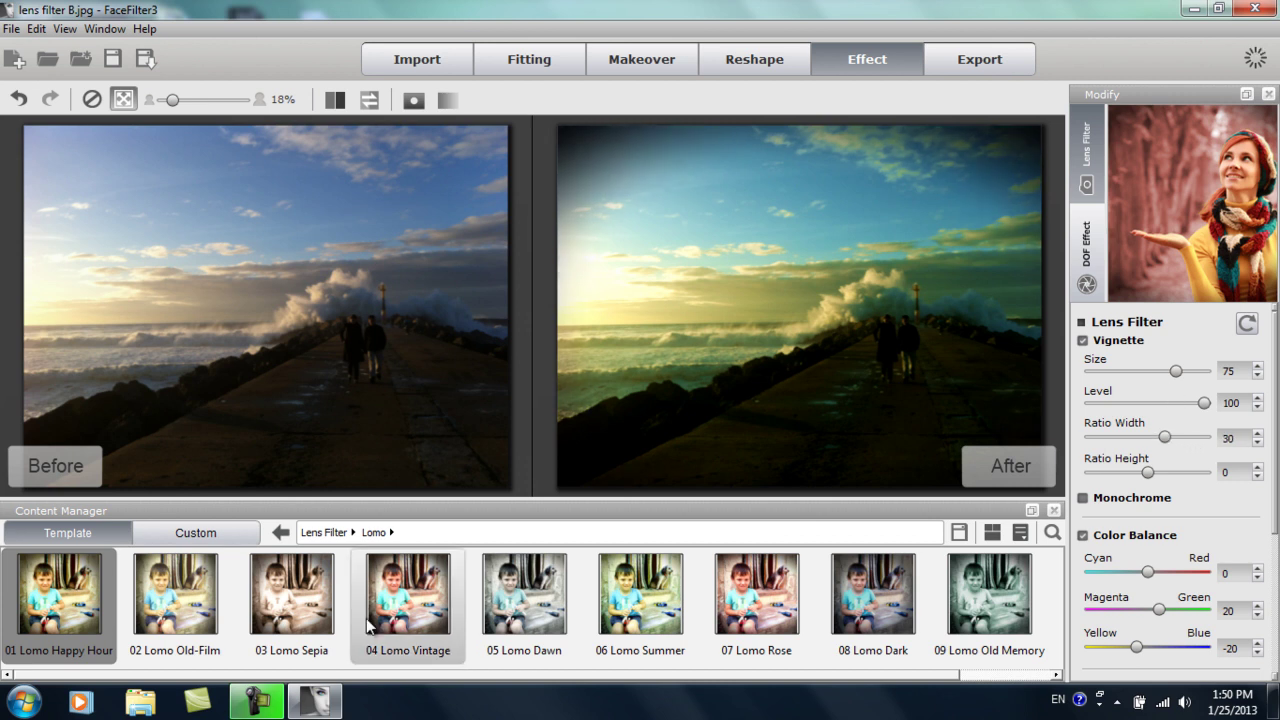
- Try Lomo Vintage and Lomo Dawn, settle on 06 Lomo Summer, then return to Lens Filter categories
click(397, 600)
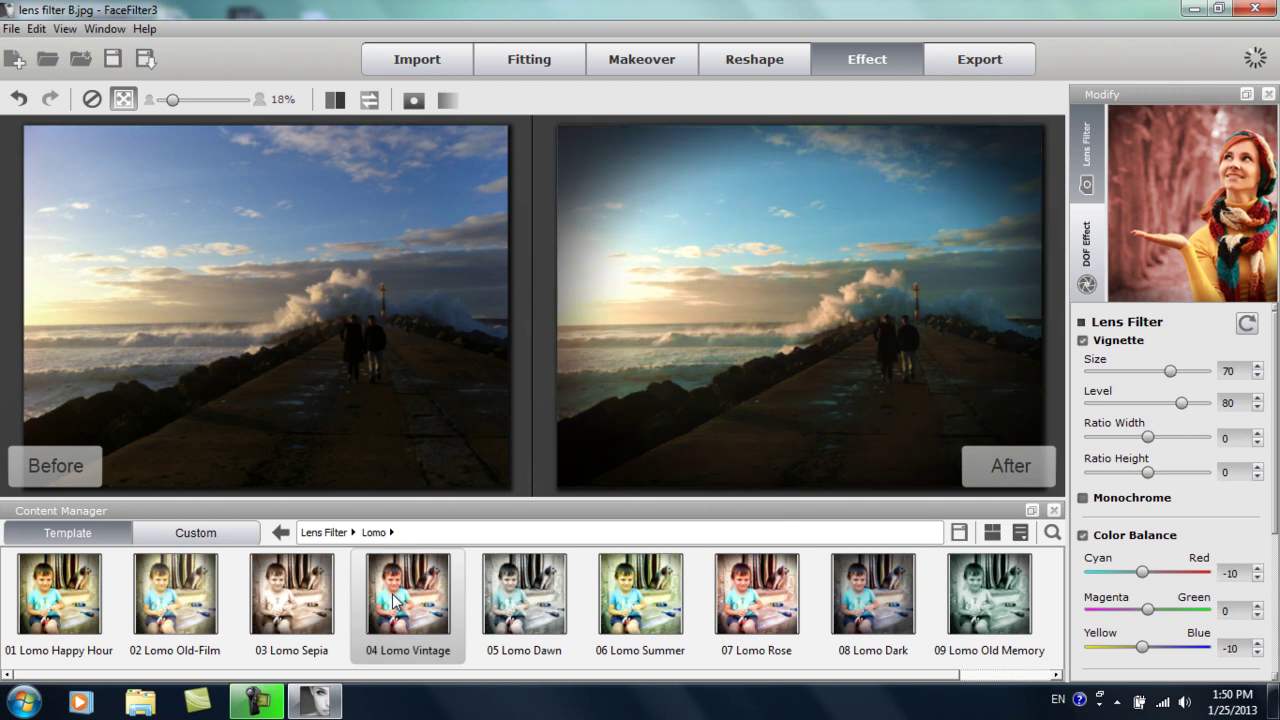
click(533, 598)
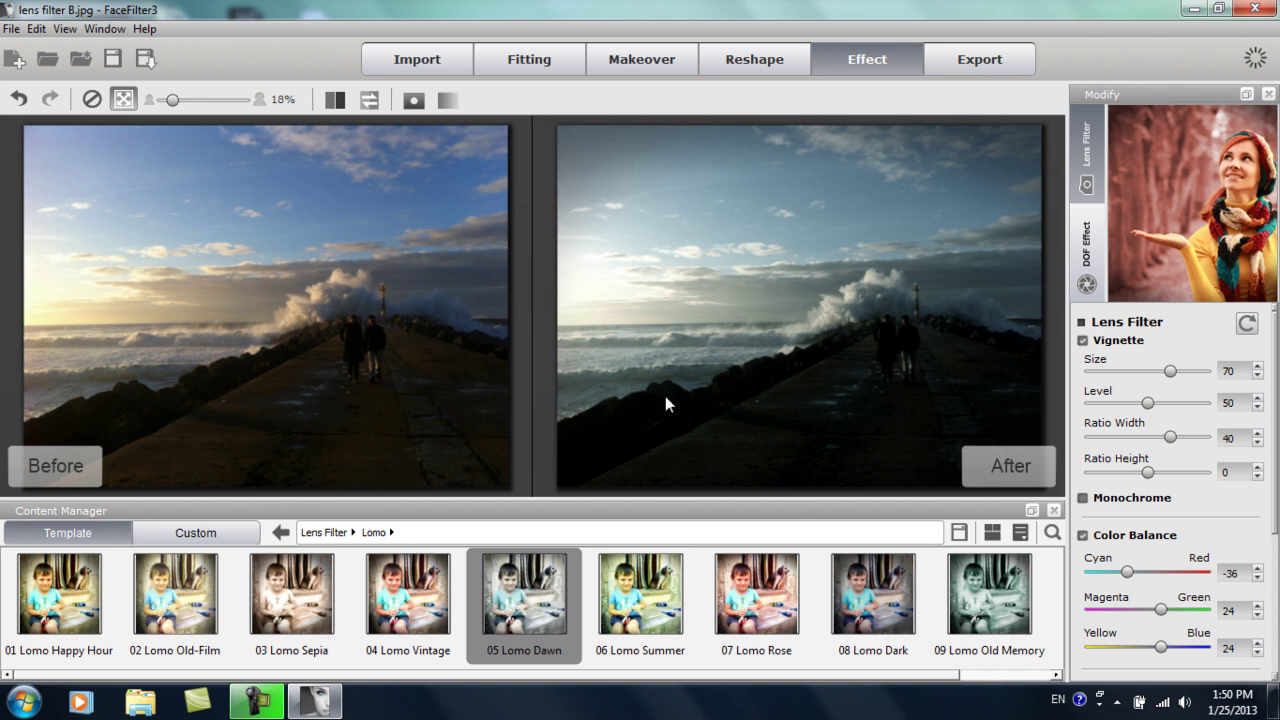
click(668, 600)
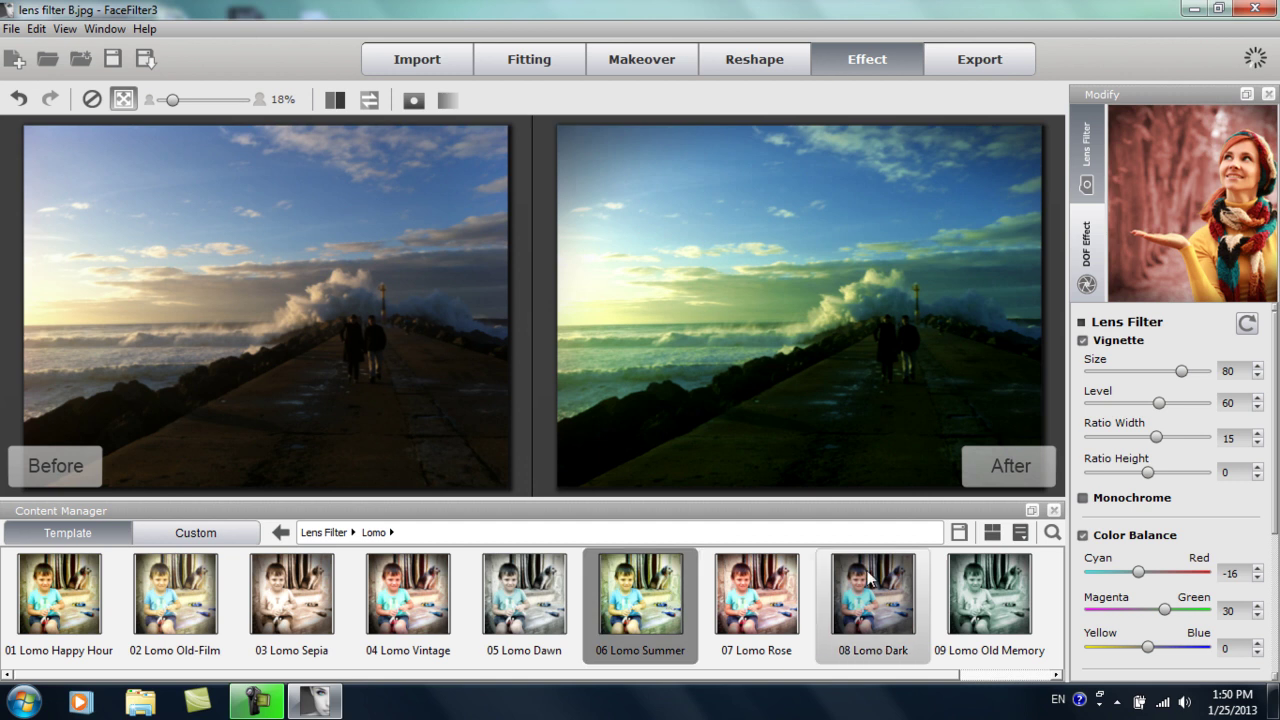
click(333, 535)
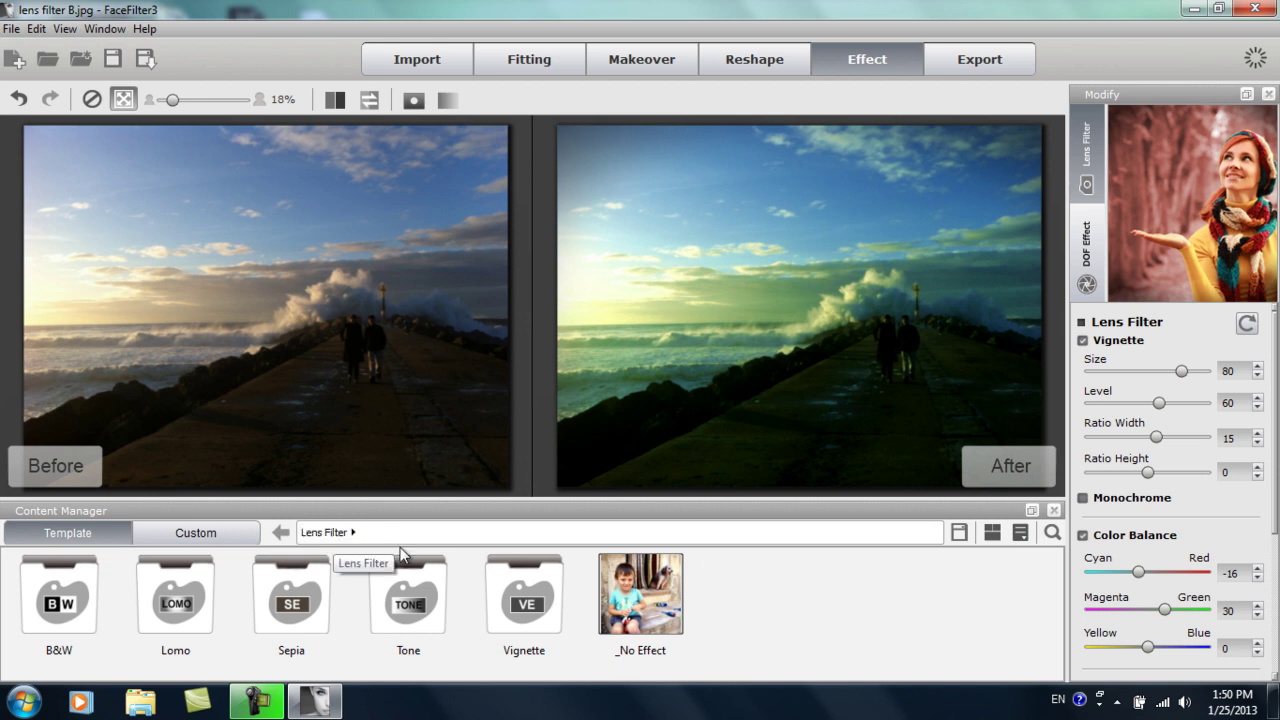
- Try the B&W, high-contrast, Fade-out and Dark presets, then apply _No Effect to restore colour
double_click(88, 618)
double_click(80, 600)
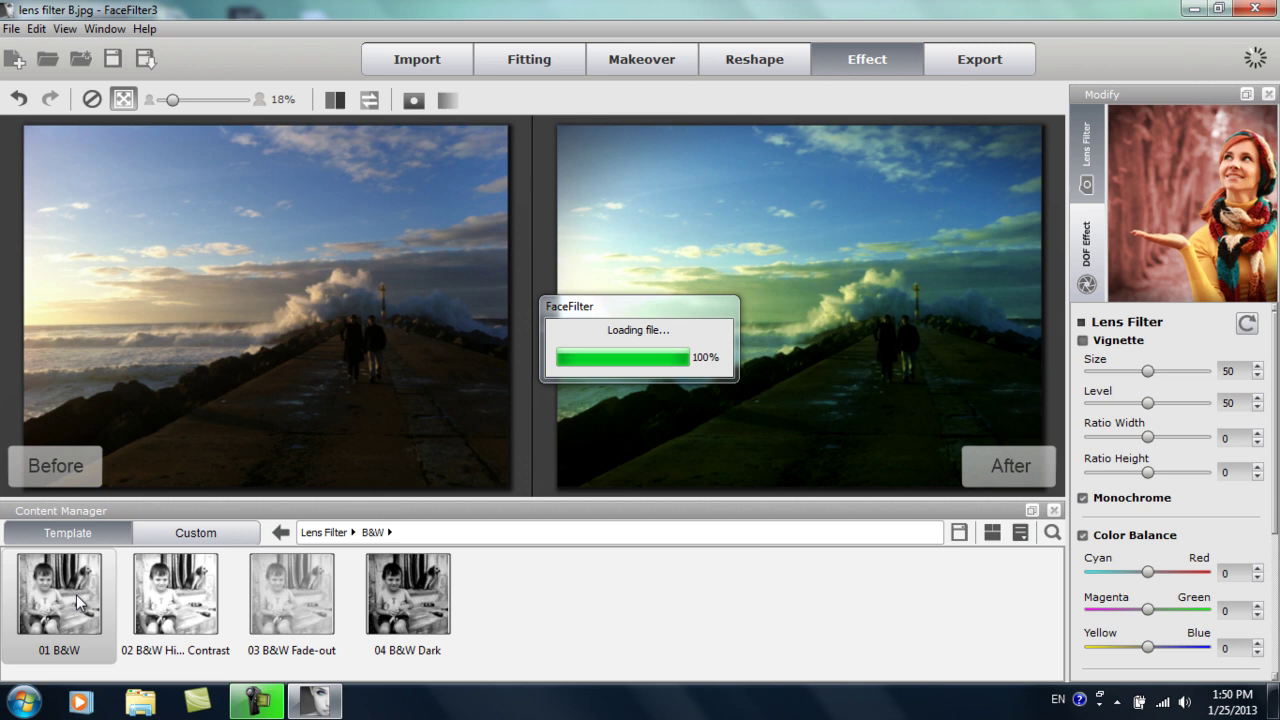
double_click(168, 598)
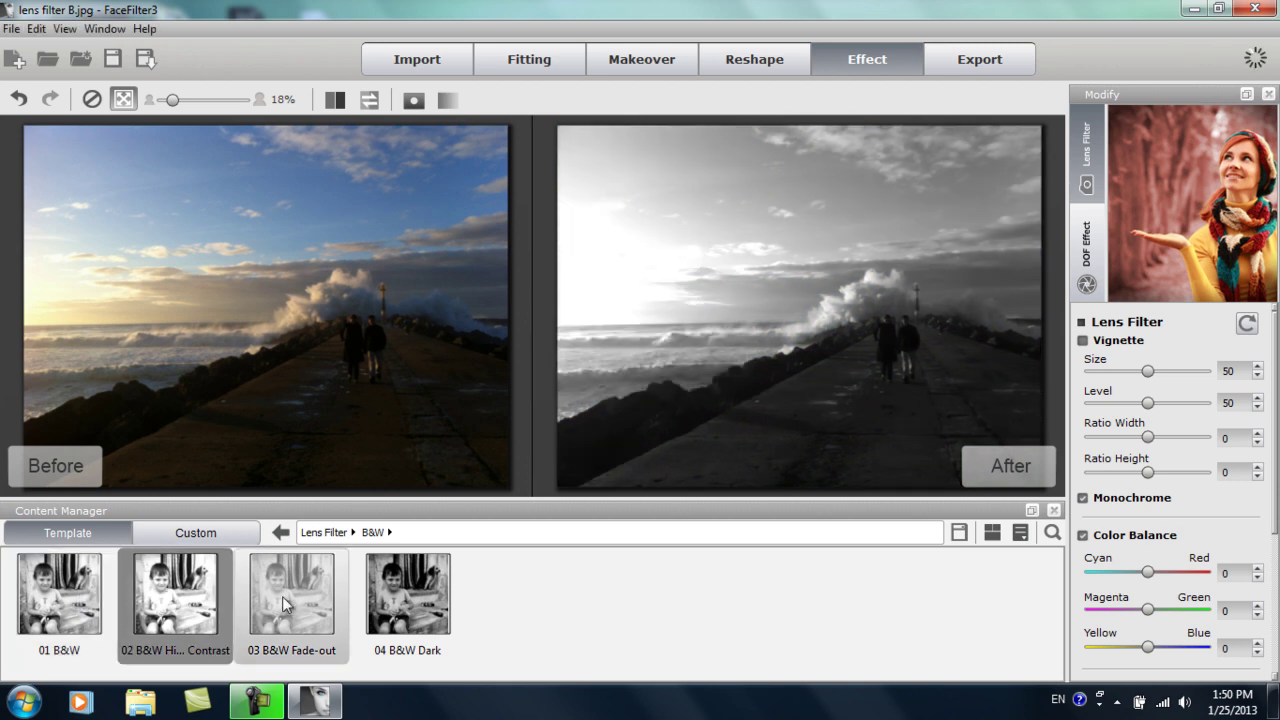
double_click(324, 600)
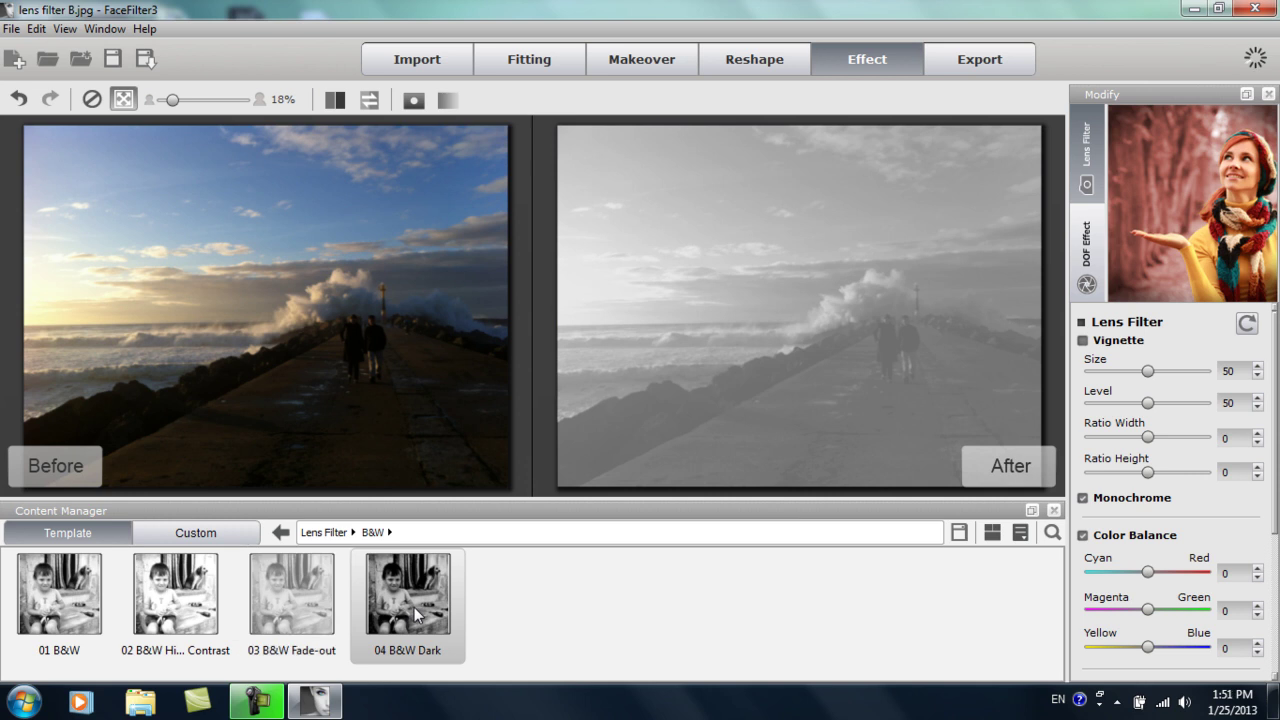
double_click(417, 614)
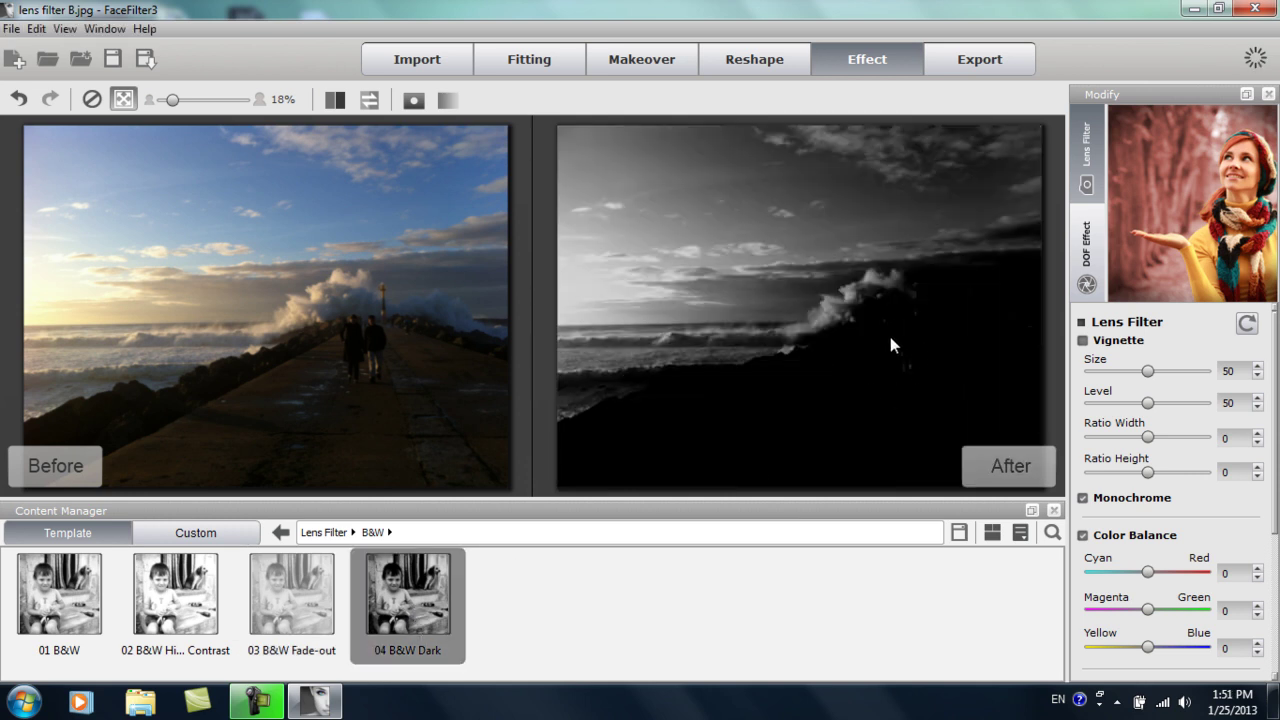
click(328, 535)
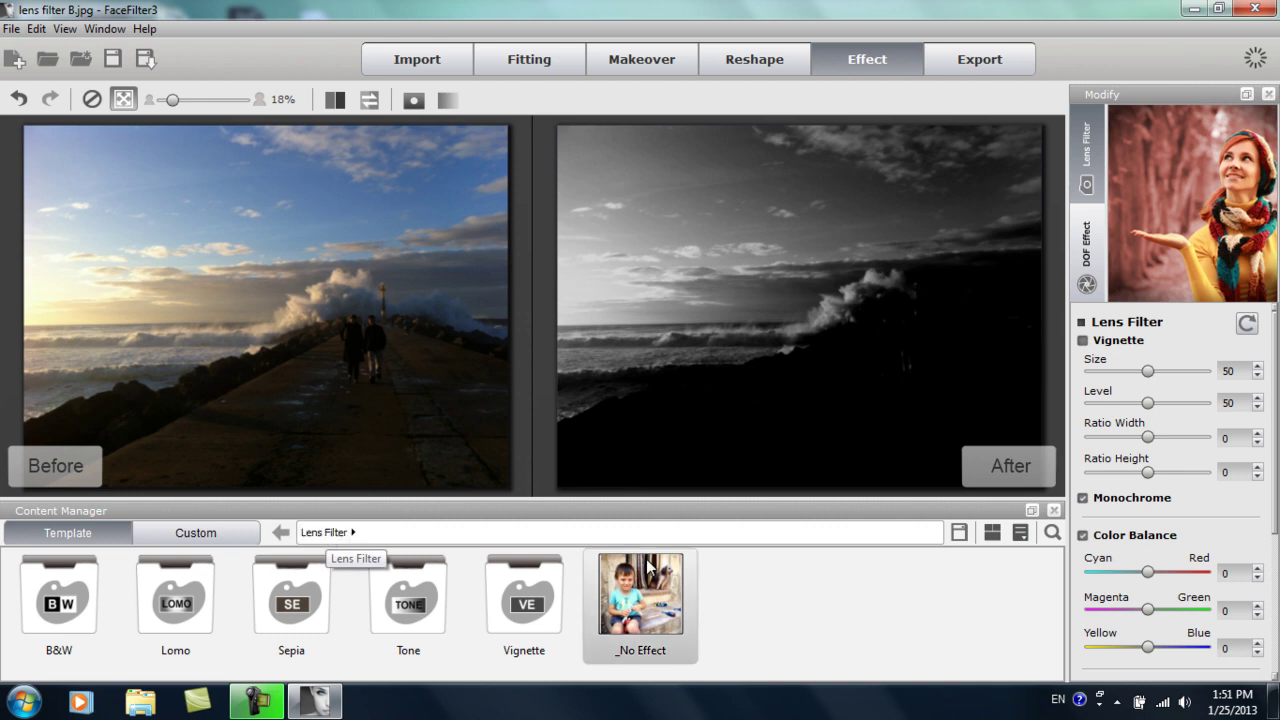
double_click(657, 607)
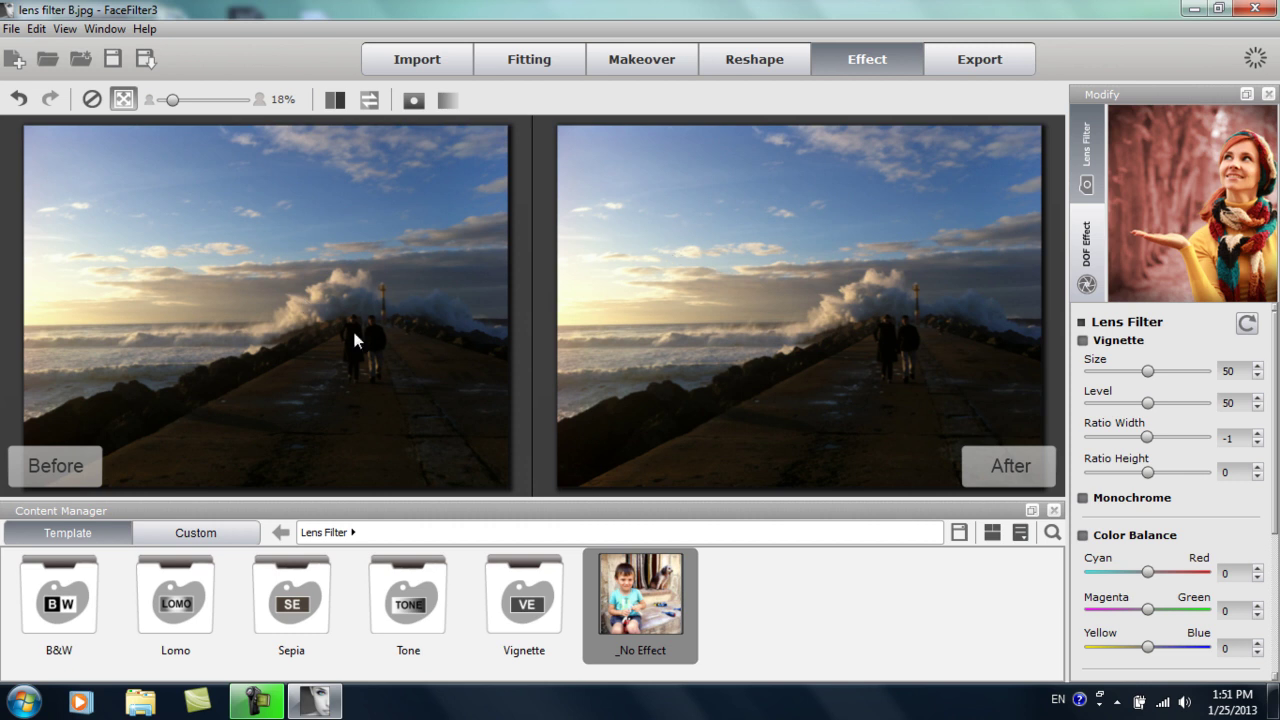
- Try Vignette Flat and High, then apply 06 Vignette Narrow tuned to Size 55, Level 51
double_click(526, 601)
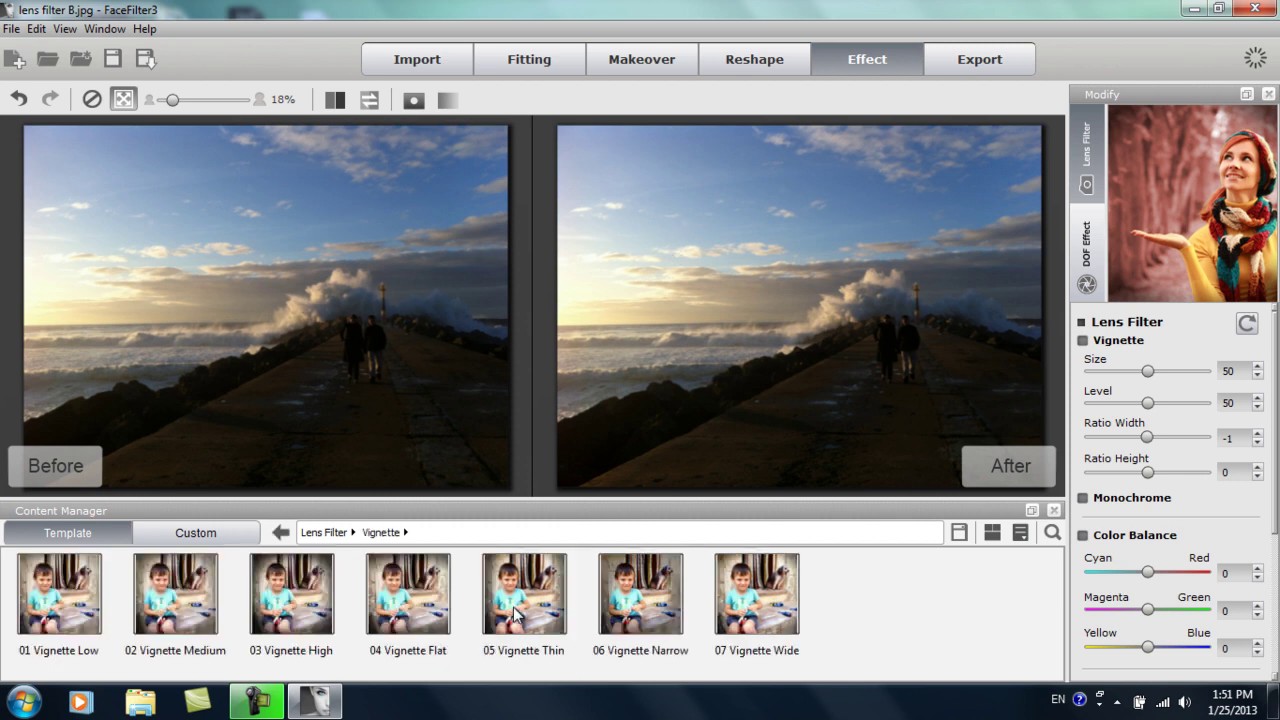
double_click(418, 600)
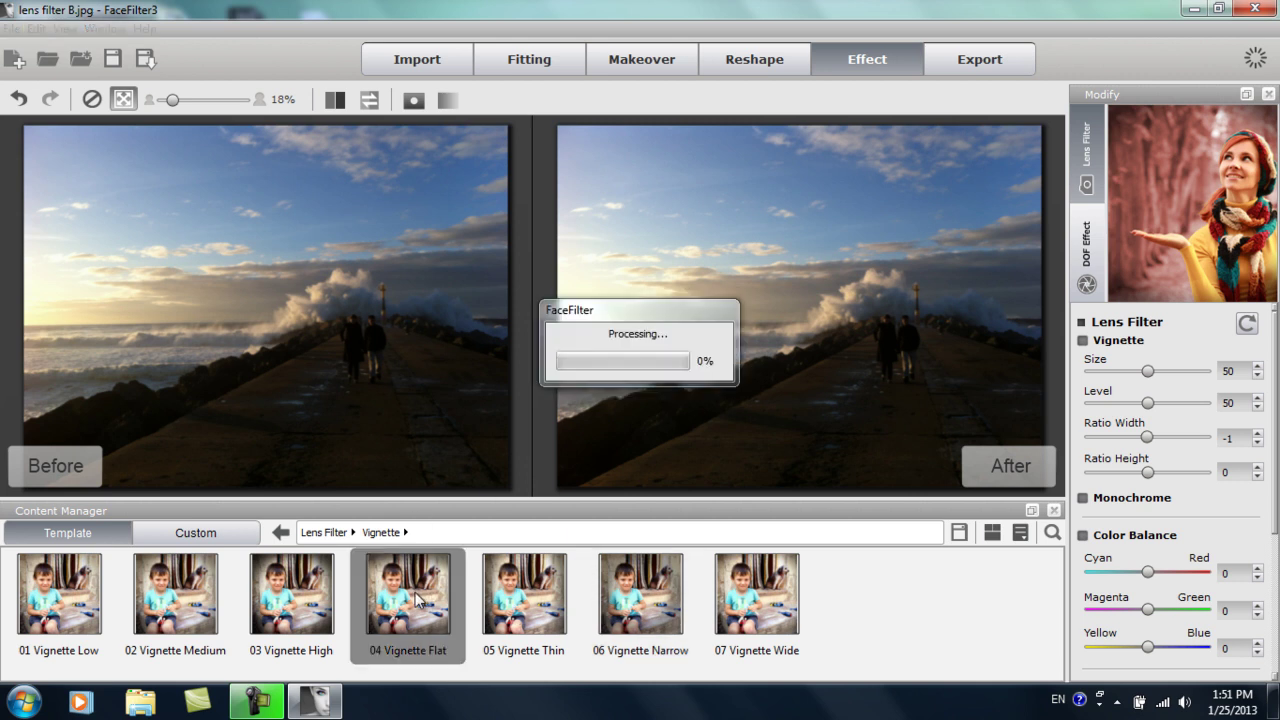
double_click(313, 603)
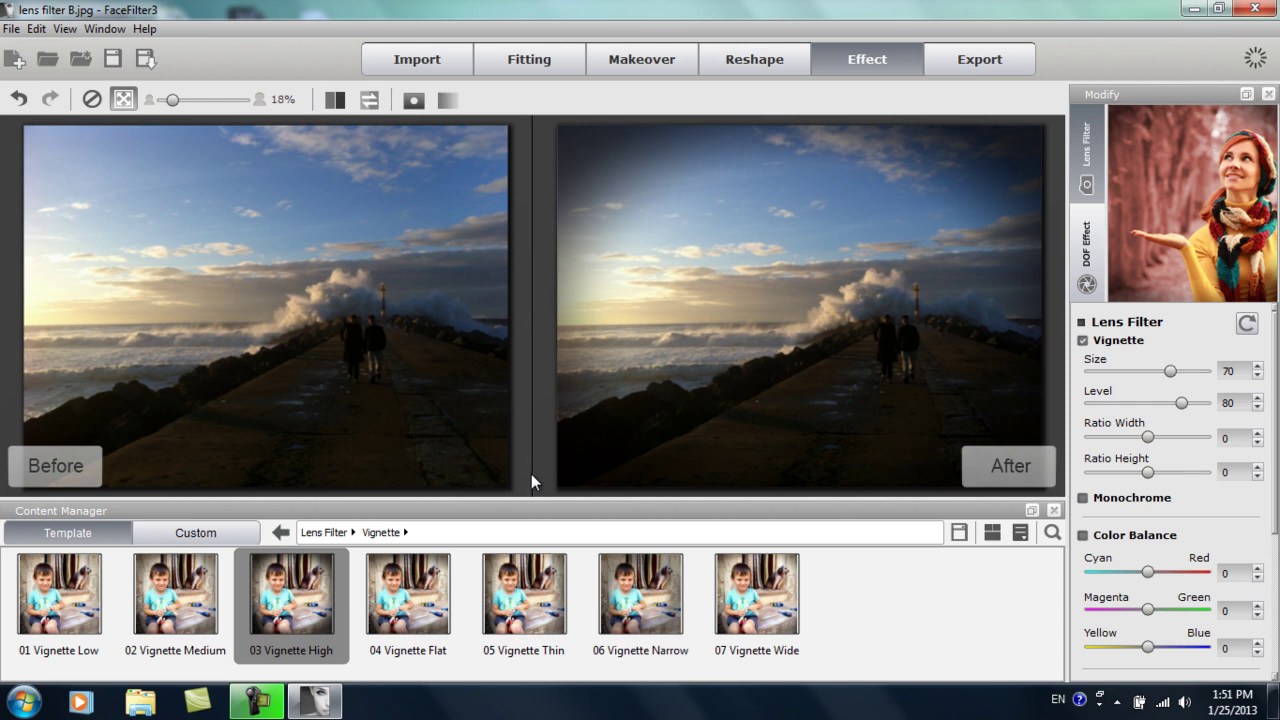
double_click(676, 586)
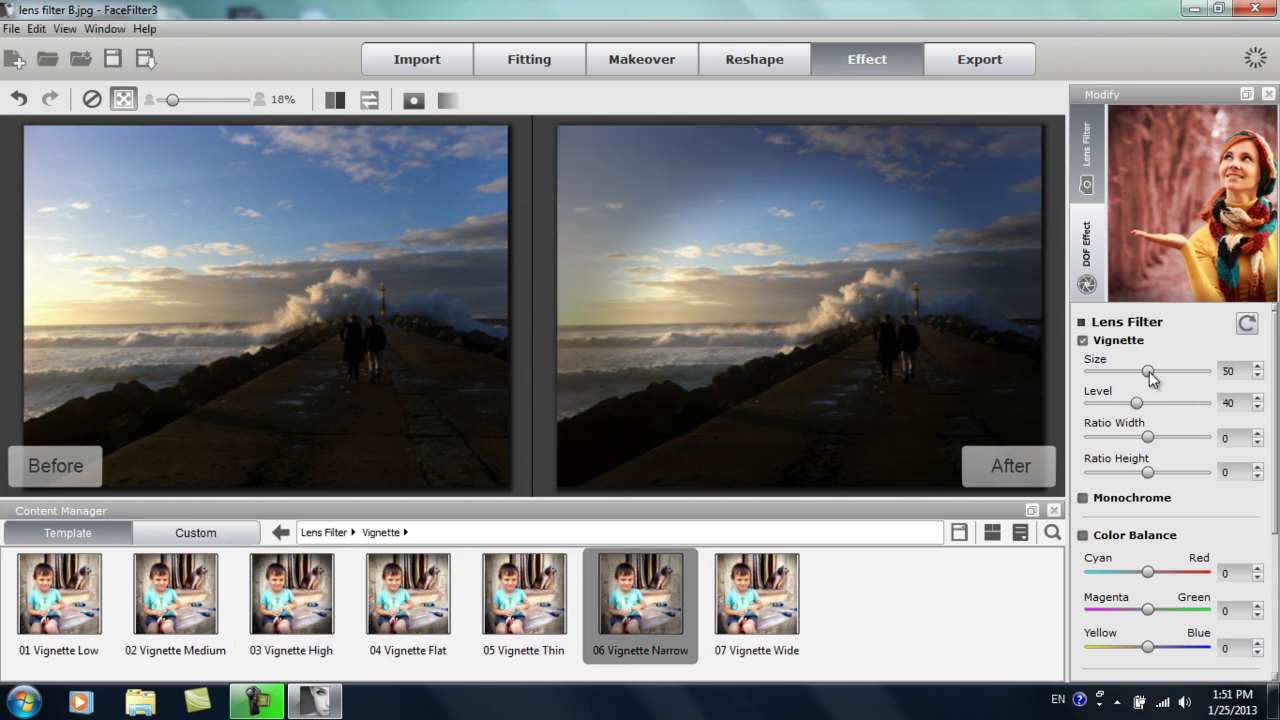
drag(1153, 380, 1151, 415)
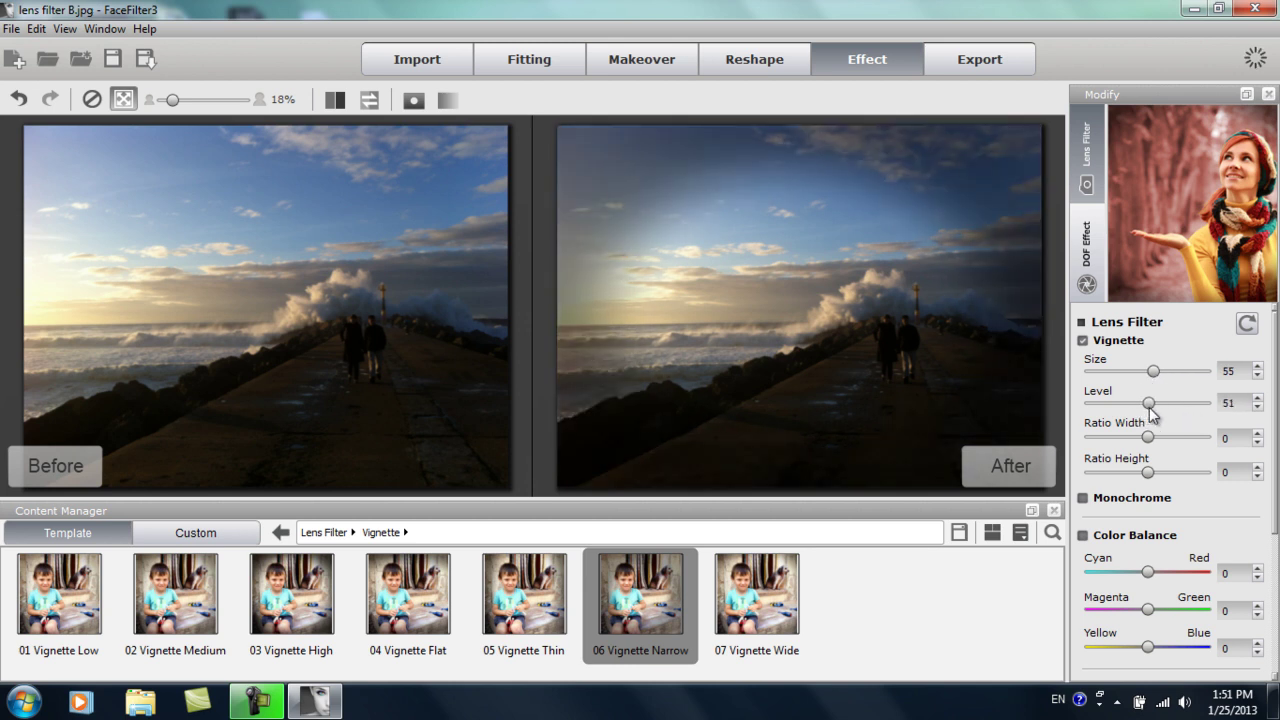